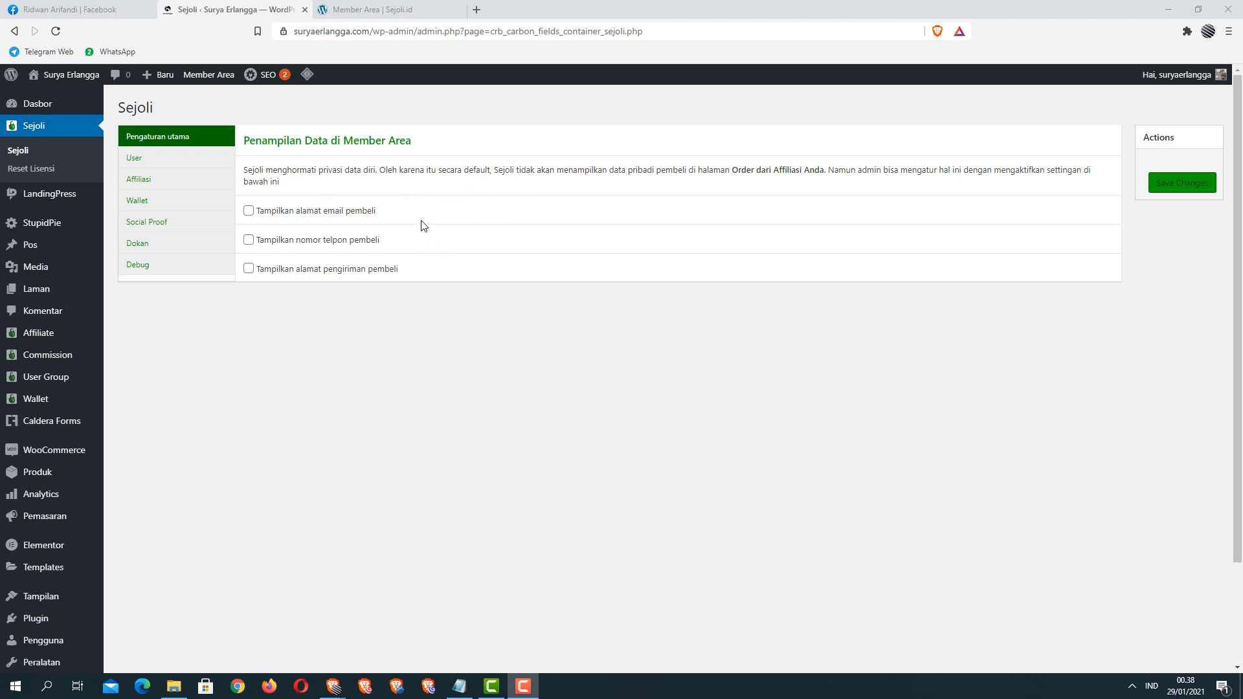
Step: Open the User settings and examine the "Set default user group" option and the groups available for new users
{"action": "left_click", "coordinate": [197, 167]}
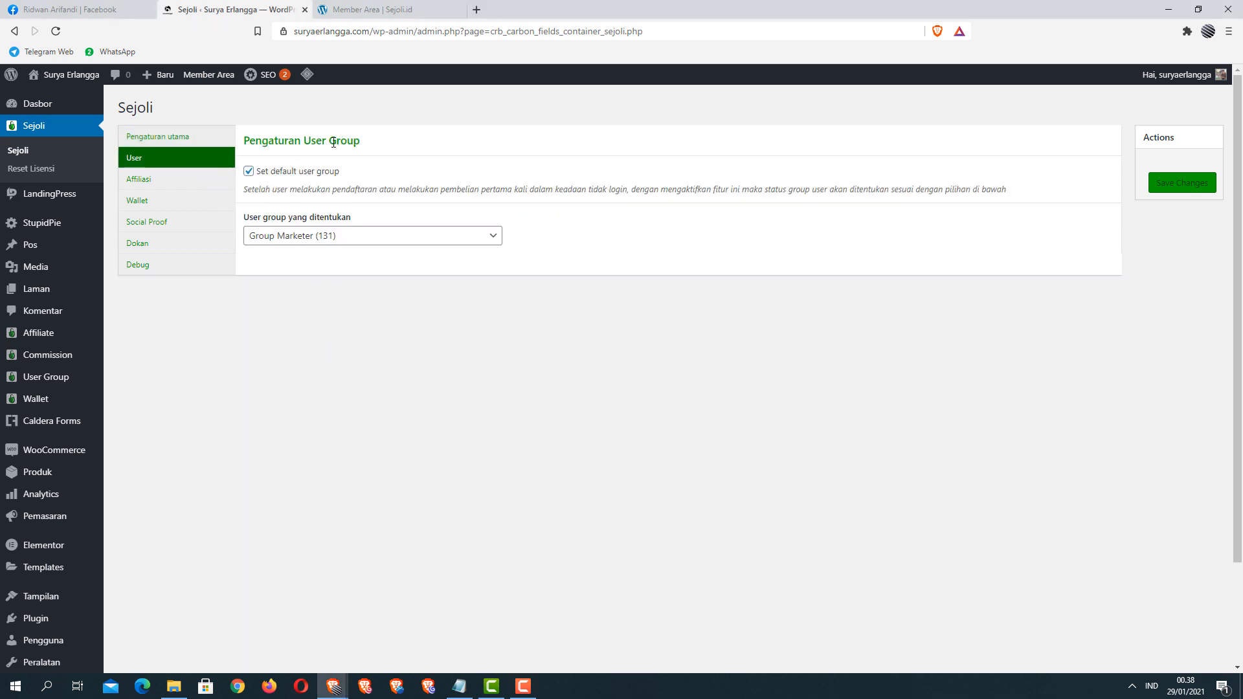
{"action": "left_click", "coordinate": [250, 171]}
{"action": "left_click", "coordinate": [251, 173]}
{"action": "left_click", "coordinate": [418, 321]}
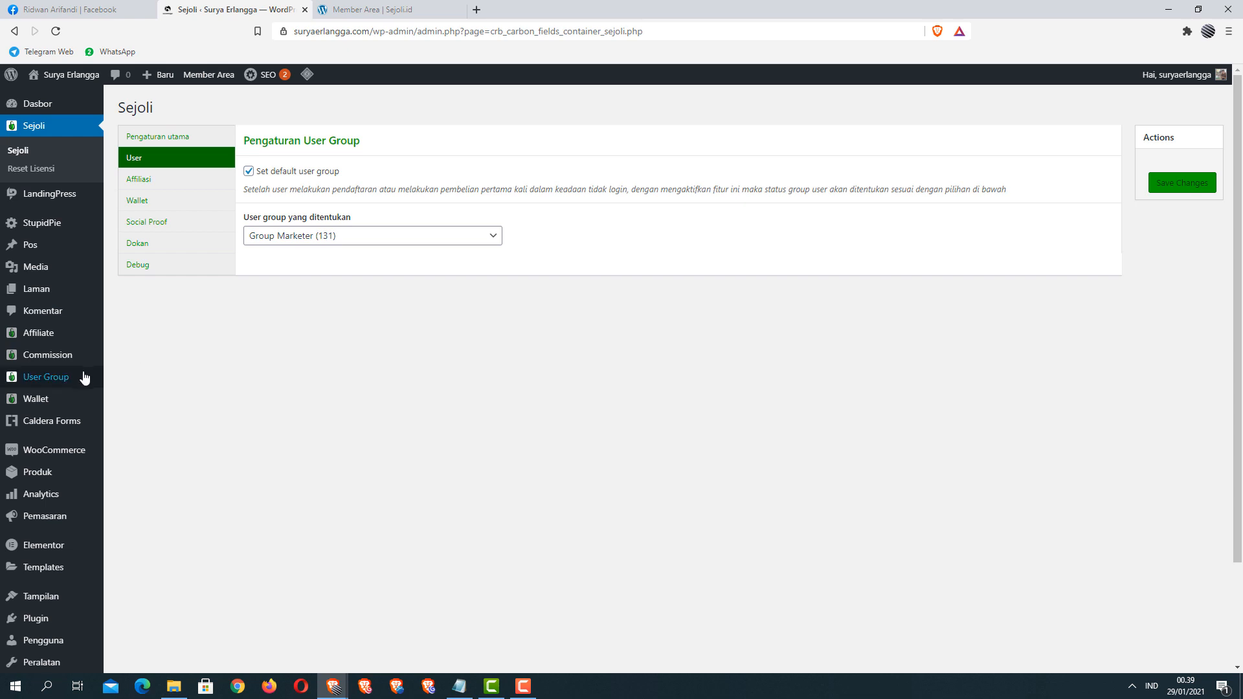
{"action": "mouse_move", "coordinate": [77, 381]}
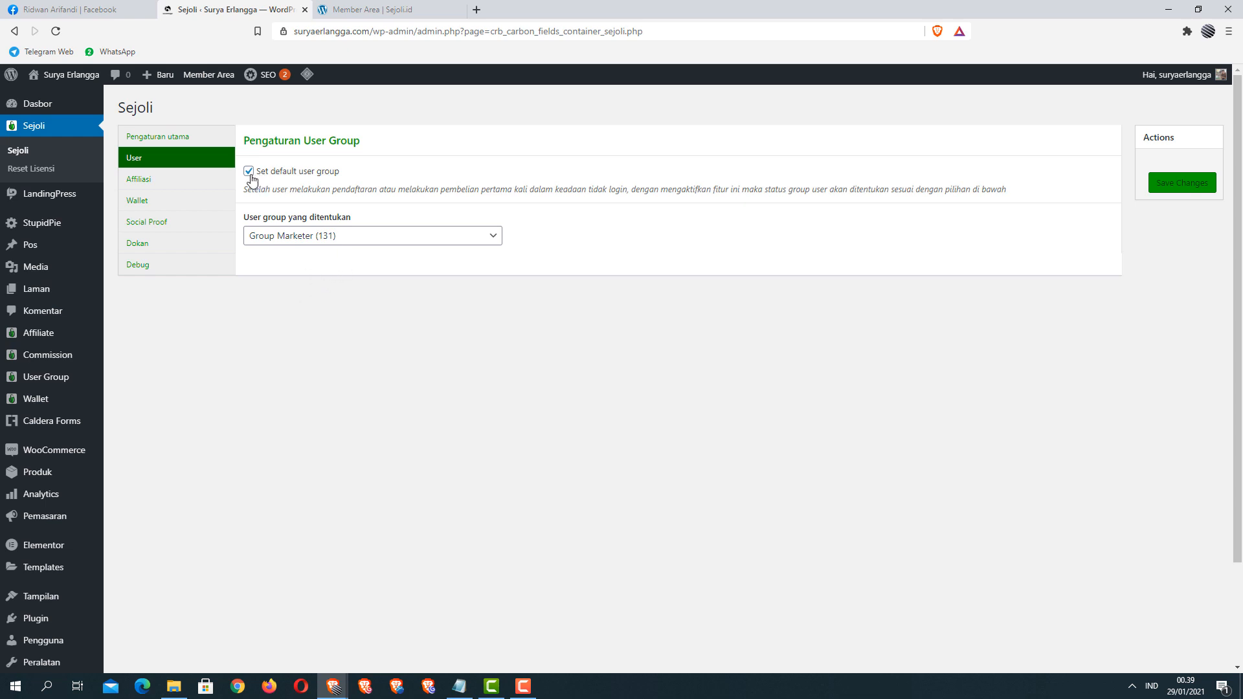
{"action": "left_click", "coordinate": [336, 238]}
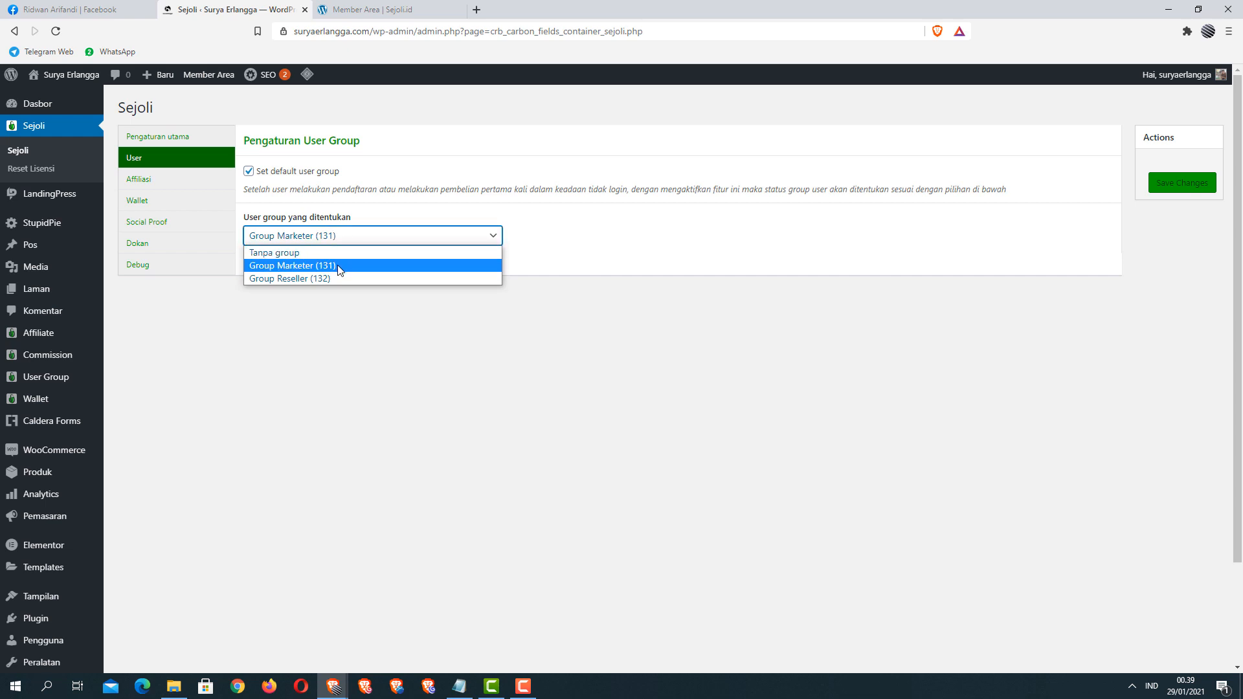
{"action": "left_click", "coordinate": [356, 323]}
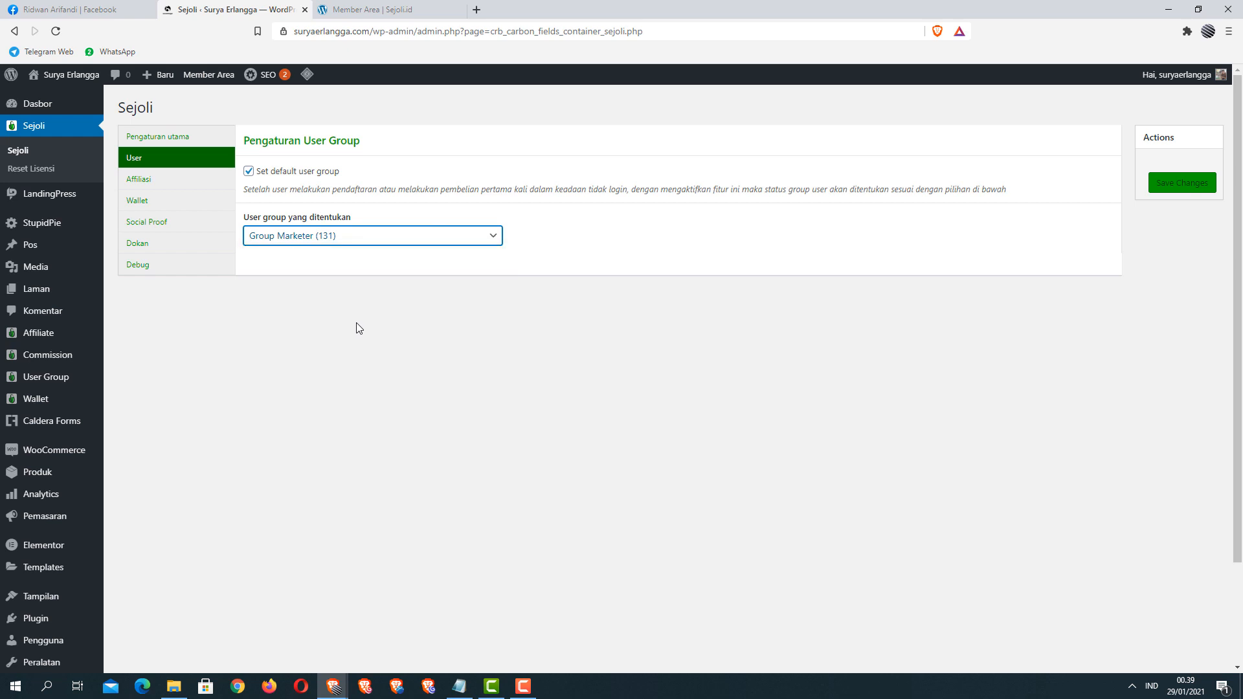
Step: Open the Affiliasi settings and look over the member menu and Pembatasan options
{"action": "left_click", "coordinate": [155, 181]}
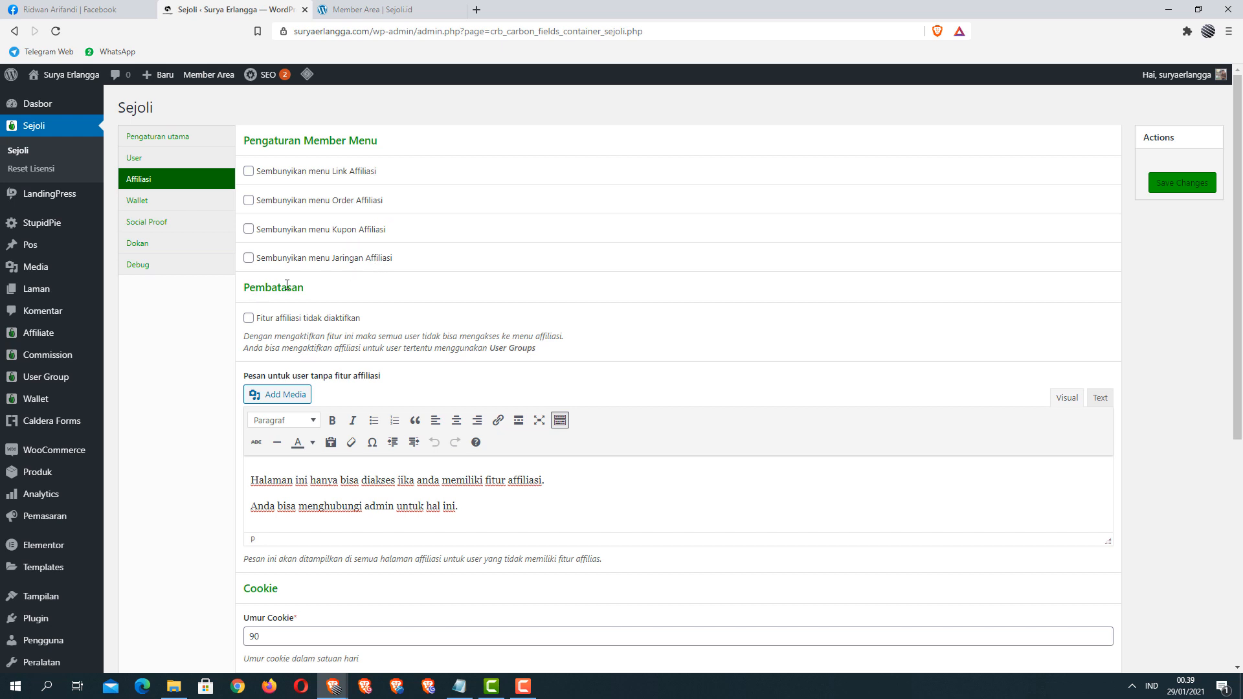
{"action": "scroll", "coordinate": [288, 284], "scroll_direction": "down", "scroll_amount": 1}
{"action": "scroll", "coordinate": [298, 233], "scroll_direction": "up", "scroll_amount": 1}
Step: Try enabling the "Fitur affiliasi tidak diaktifkan" restriction, look through the Affiliasi settings, and disable the restriction again
{"action": "left_click", "coordinate": [249, 321]}
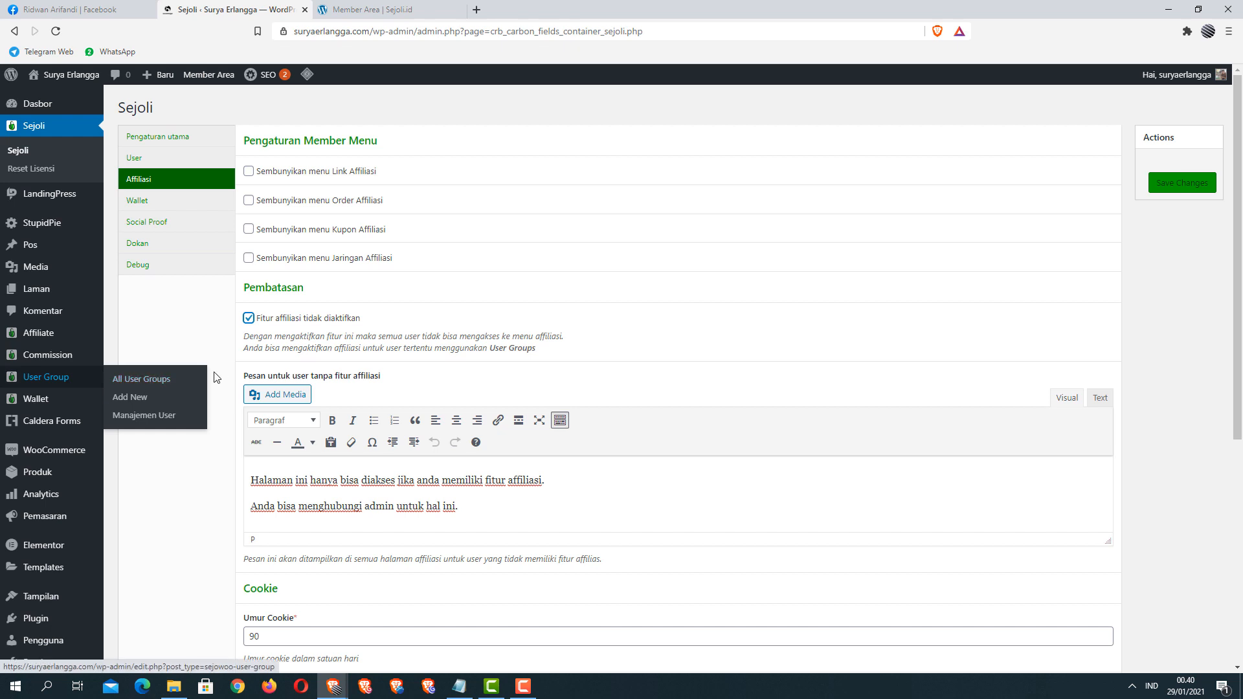
{"action": "scroll", "coordinate": [219, 330], "scroll_direction": "down", "scroll_amount": 1}
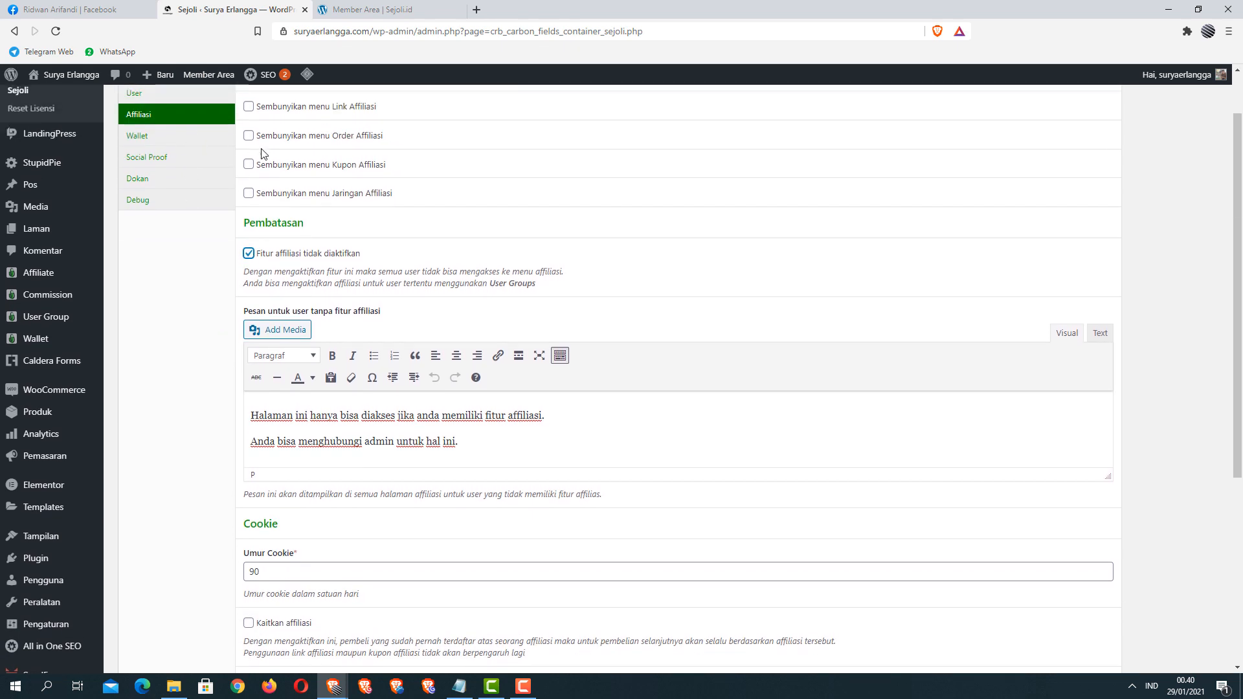
{"action": "scroll", "coordinate": [219, 330], "scroll_direction": "down", "scroll_amount": 5}
{"action": "scroll", "coordinate": [239, 277], "scroll_direction": "up", "scroll_amount": 6}
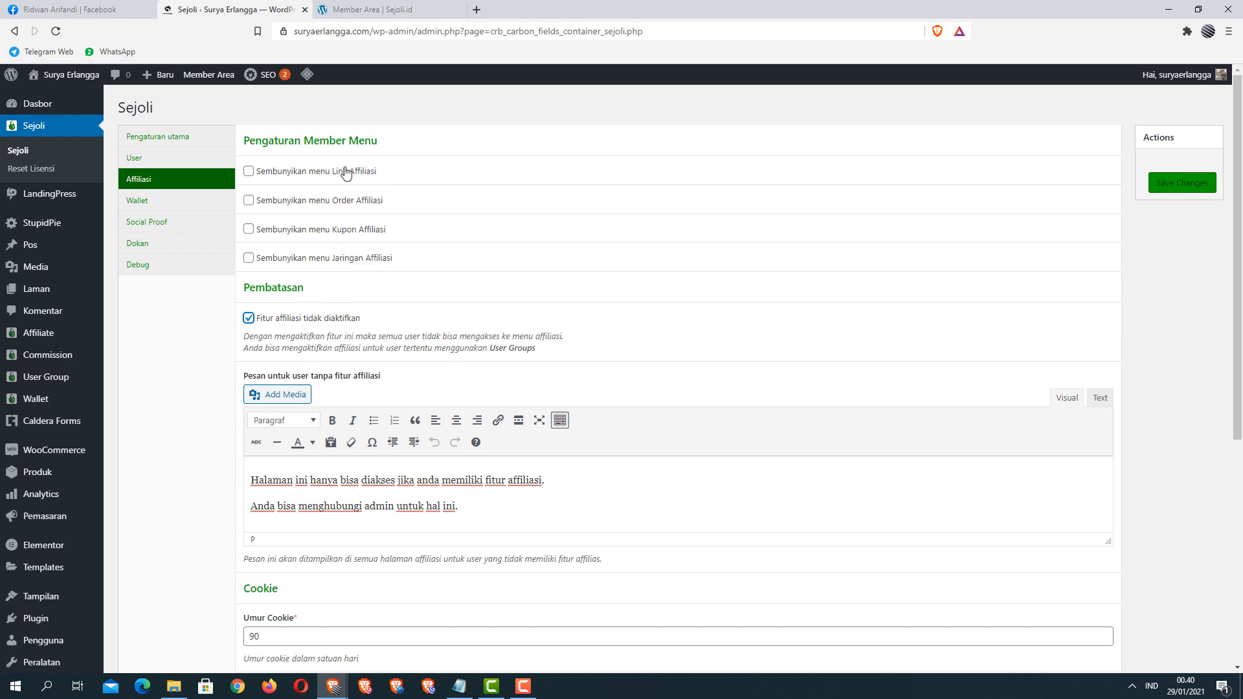
{"action": "left_click", "coordinate": [250, 318]}
Step: Review the message for users without the affiliate feature and the Umur Cookie setting in the Affiliasi settings
{"action": "scroll", "coordinate": [253, 324], "scroll_direction": "down", "scroll_amount": 1}
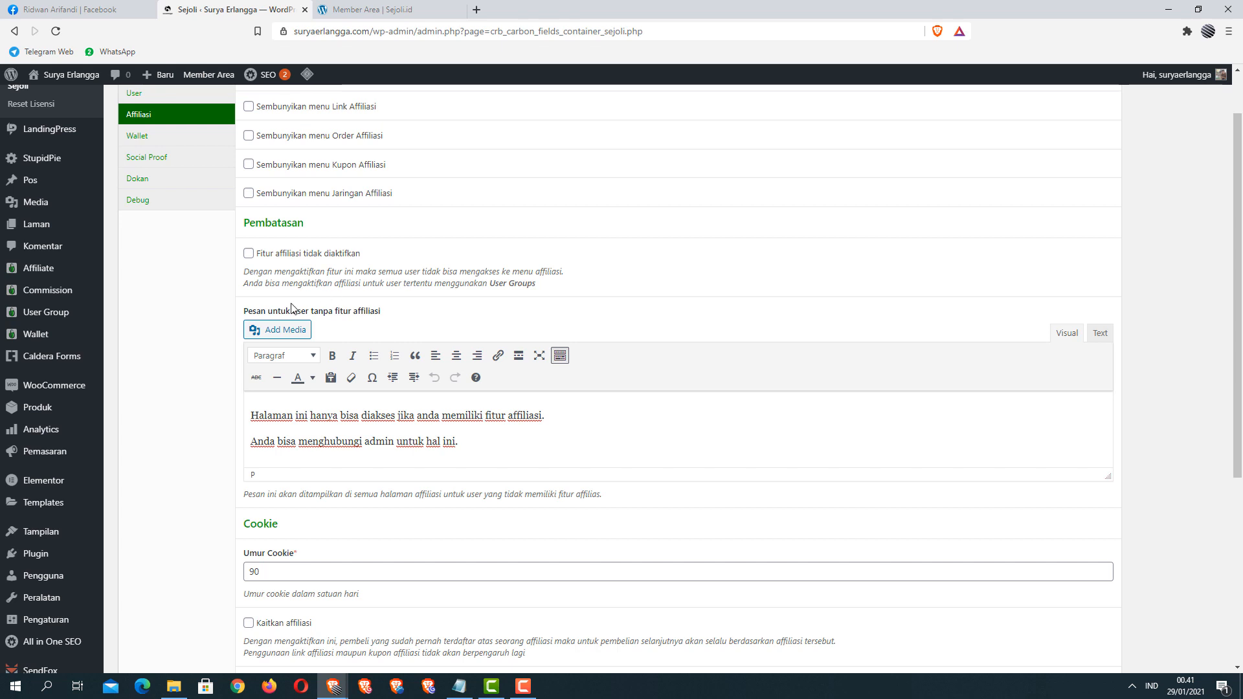
{"action": "scroll", "coordinate": [230, 307], "scroll_direction": "down", "scroll_amount": 2}
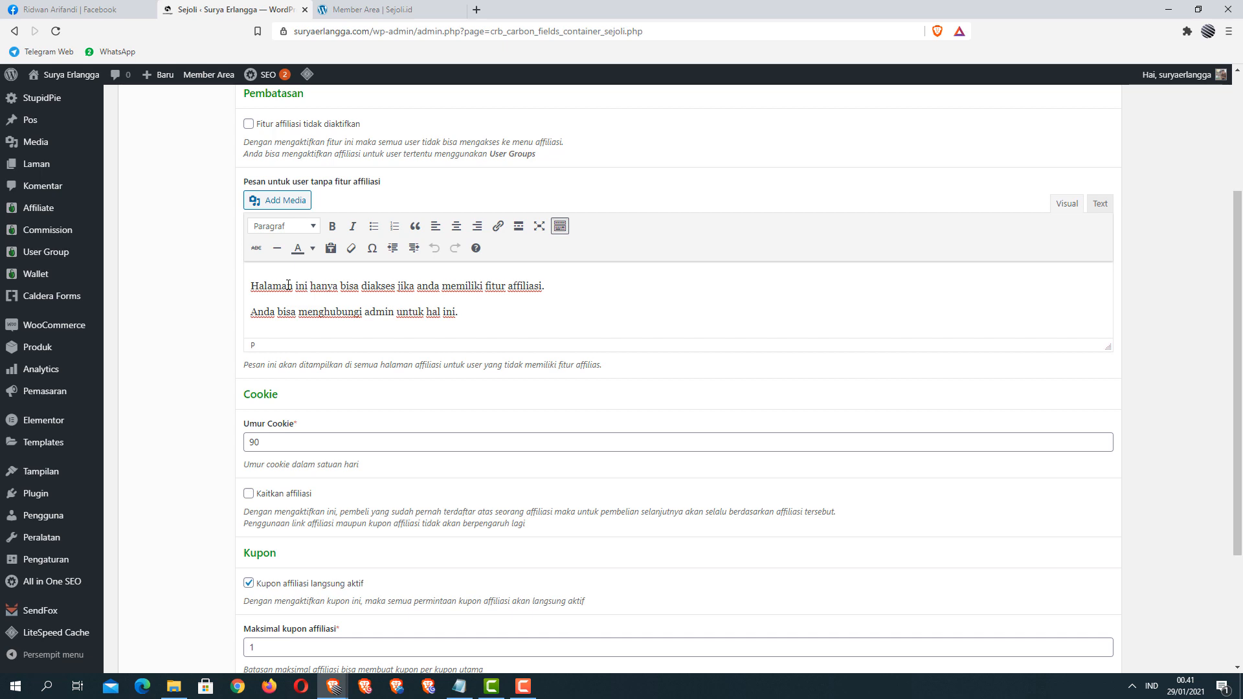
{"action": "left_click_drag", "start_coordinate": [466, 316], "coordinate": [189, 300]}
{"action": "left_click", "coordinate": [191, 301]}
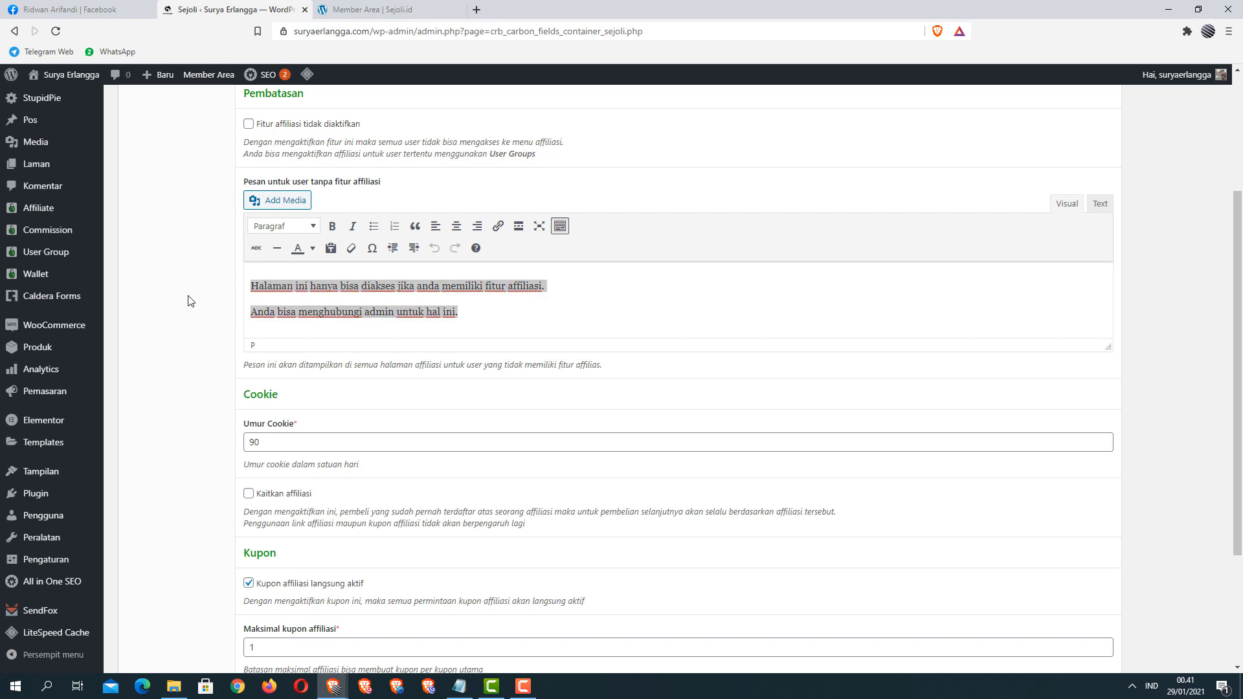
{"action": "scroll", "coordinate": [190, 303], "scroll_direction": "down", "scroll_amount": 2}
{"action": "scroll", "coordinate": [189, 302], "scroll_direction": "down", "scroll_amount": 1}
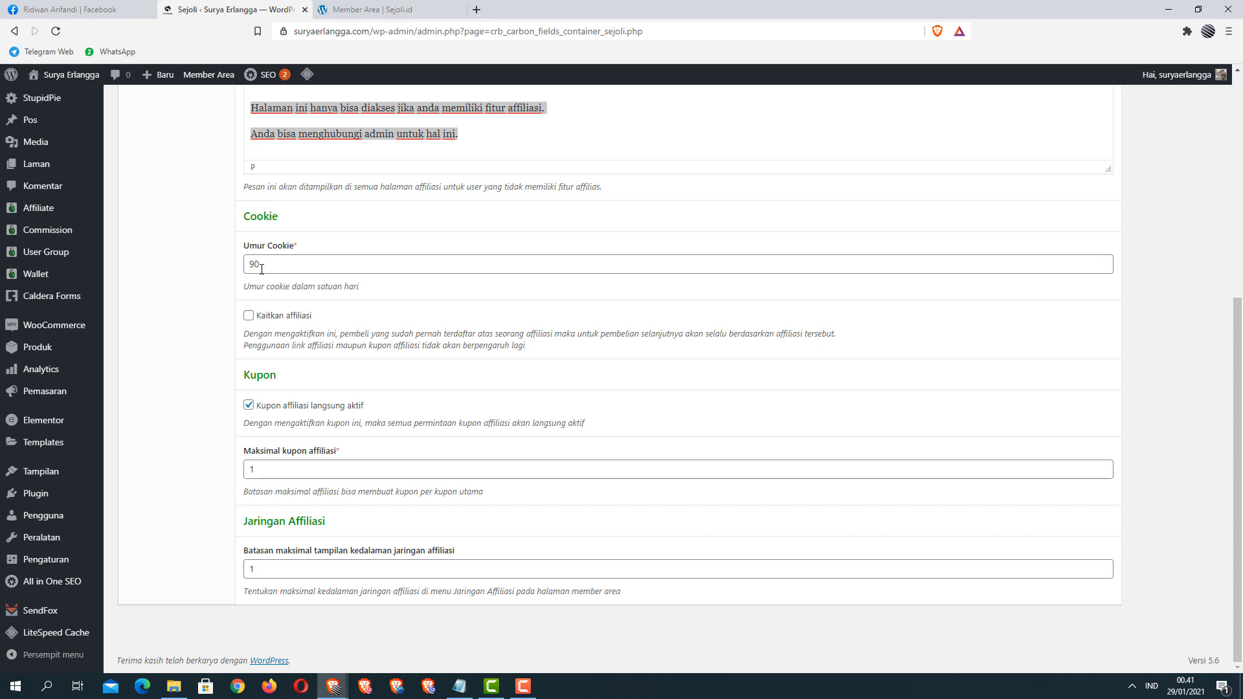
{"action": "left_click_drag", "start_coordinate": [261, 268], "coordinate": [213, 280]}
{"action": "left_click", "coordinate": [237, 288]}
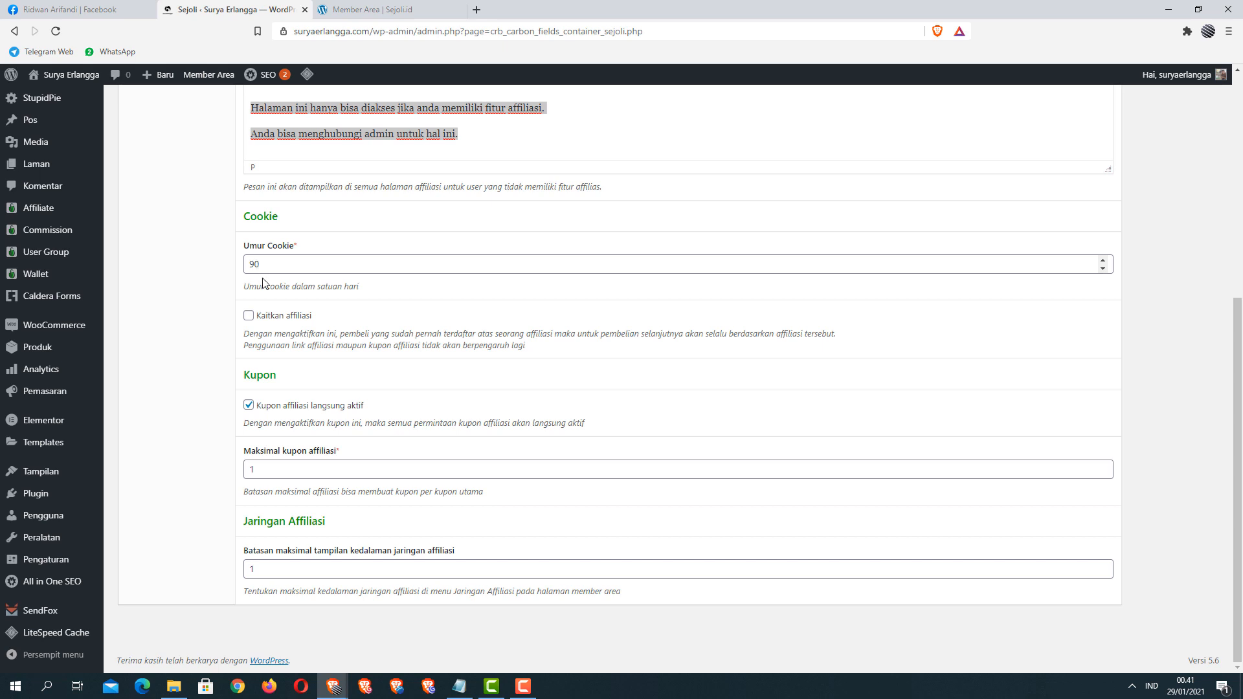
Step: Try enabling "Kaitkan affiliasi" in the Cookie section and turn it off again
{"action": "left_click", "coordinate": [249, 317]}
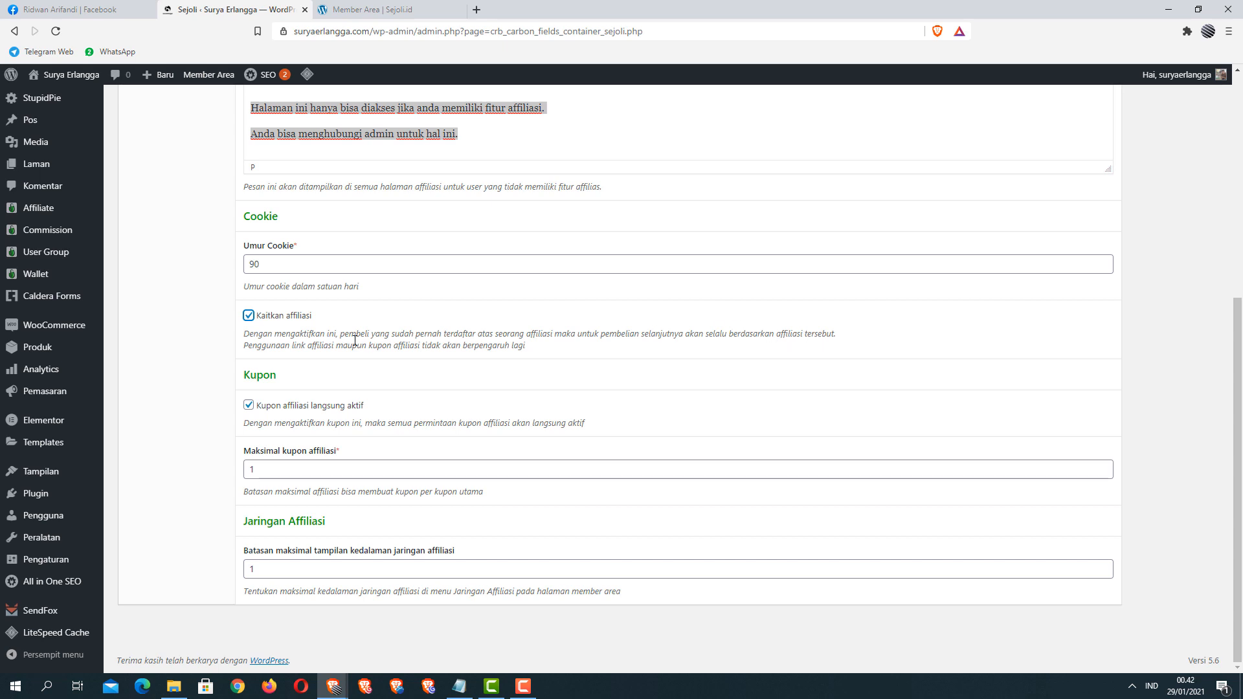
{"action": "left_click", "coordinate": [249, 317]}
{"action": "left_click_drag", "start_coordinate": [265, 266], "coordinate": [239, 271]}
{"action": "left_click", "coordinate": [229, 281]}
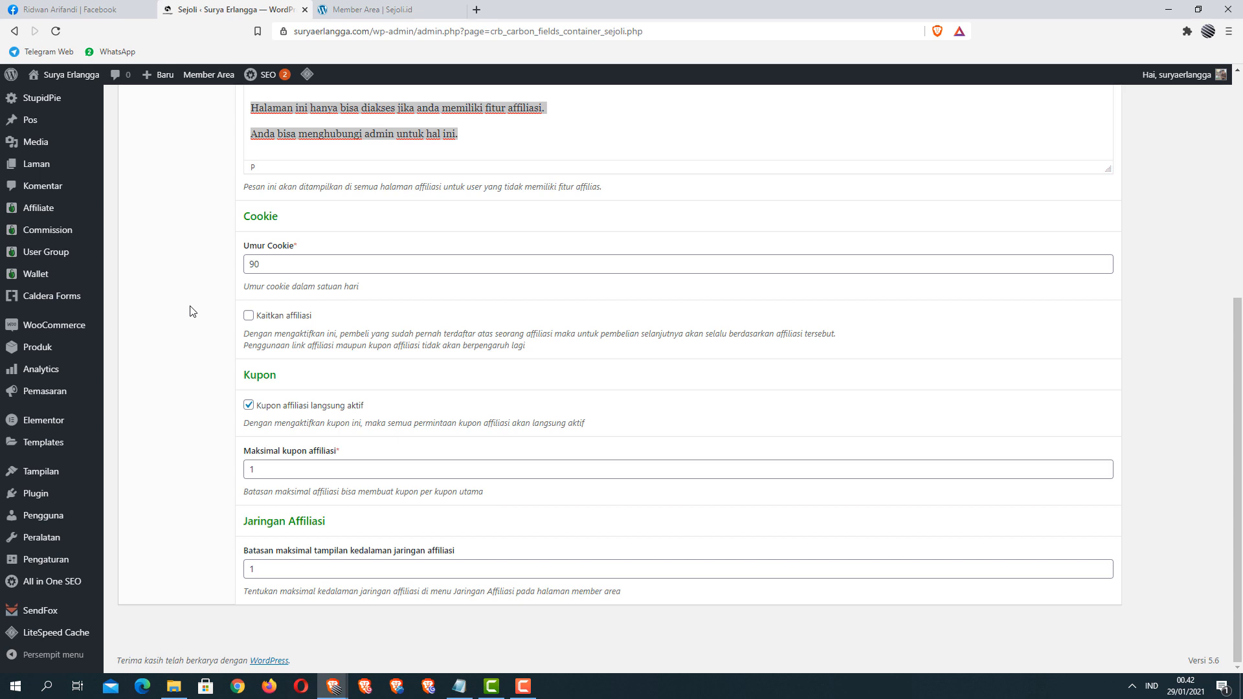
Step: Set the affiliate cookie age (Umur Cookie) to 365 days
{"action": "left_click", "coordinate": [263, 267]}
{"action": "left_click_drag", "start_coordinate": [263, 267], "coordinate": [225, 273]}
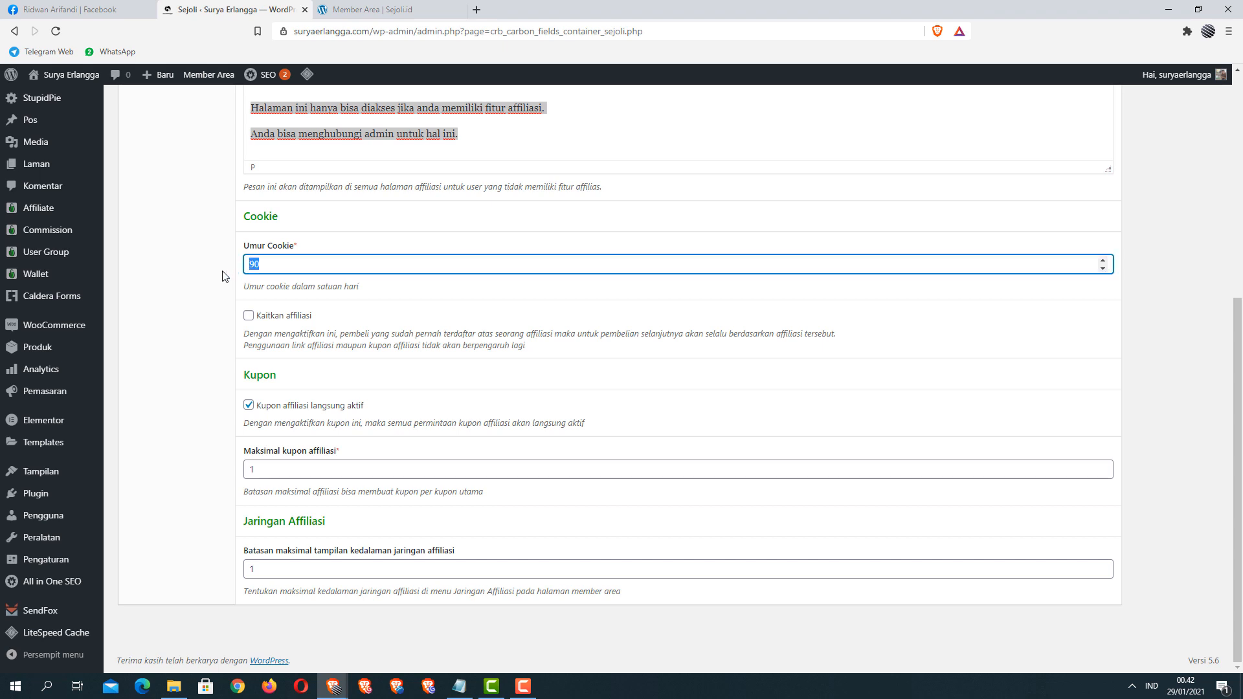
{"action": "type", "text": "365"}
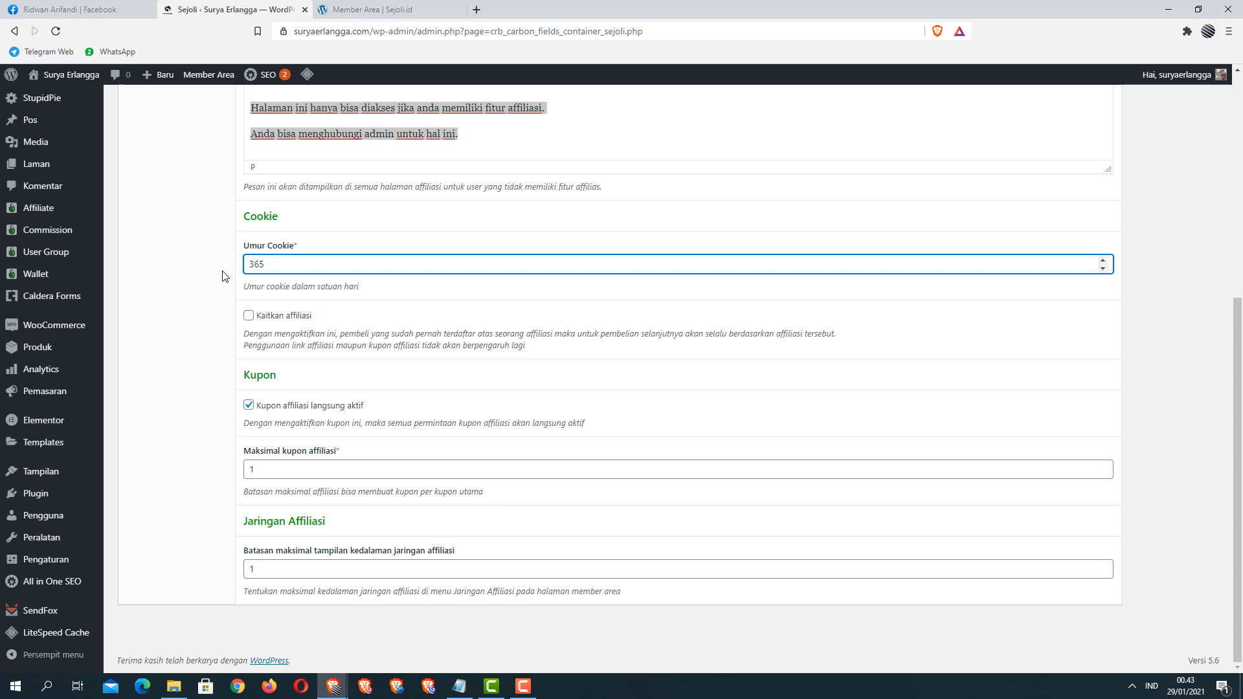
{"action": "left_click", "coordinate": [222, 277]}
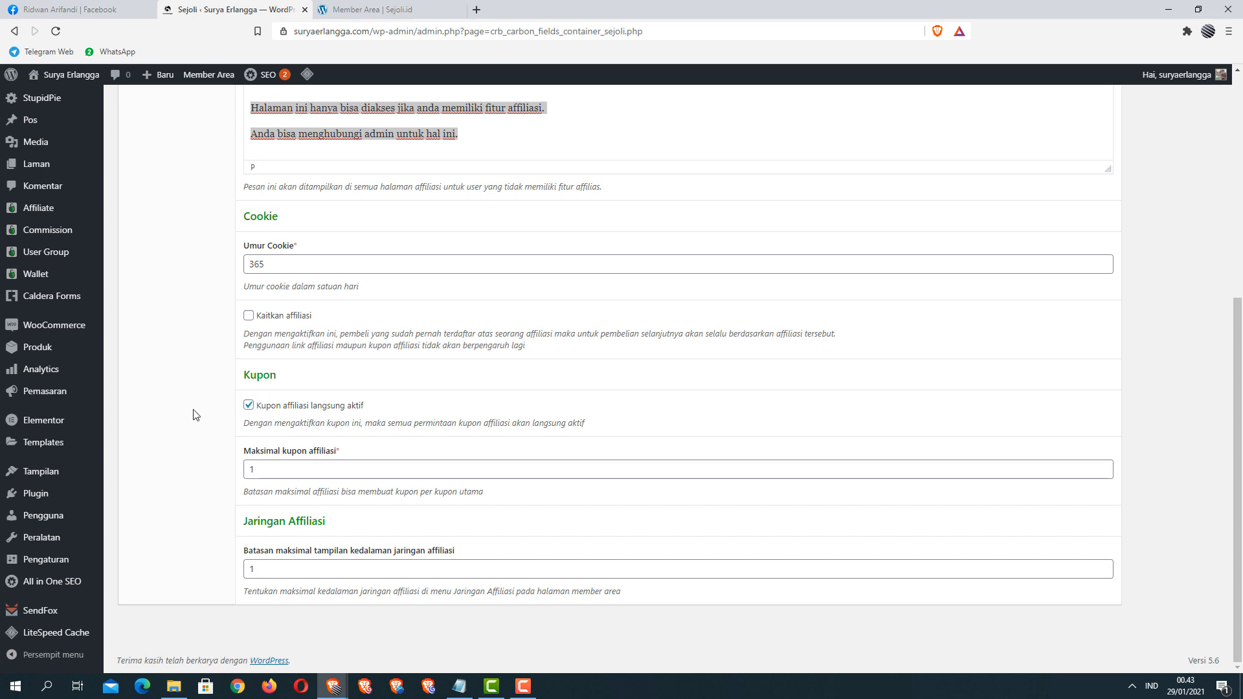
Step: Turn off "Kupon affiliasi langsung aktif" and set the maximum affiliate coupons (Maksimal kupon affiliasi) to 3
{"action": "left_click", "coordinate": [261, 412]}
{"action": "left_click", "coordinate": [248, 406]}
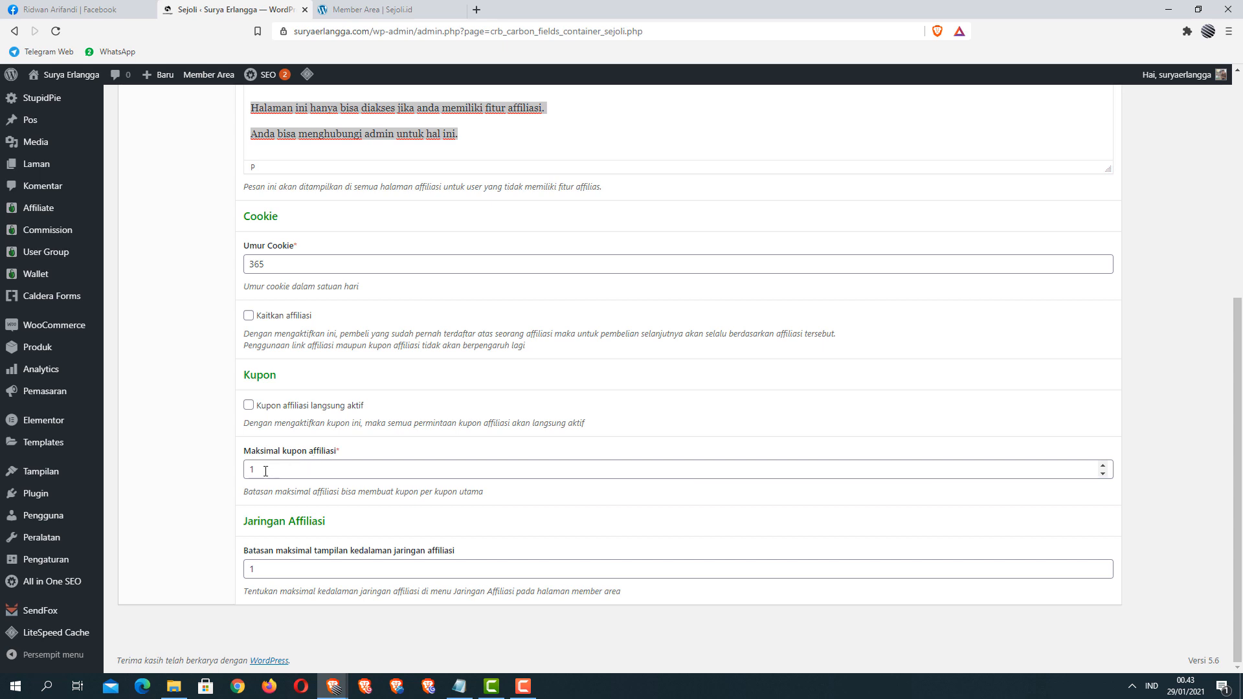
{"action": "left_click_drag", "start_coordinate": [257, 470], "coordinate": [239, 477]}
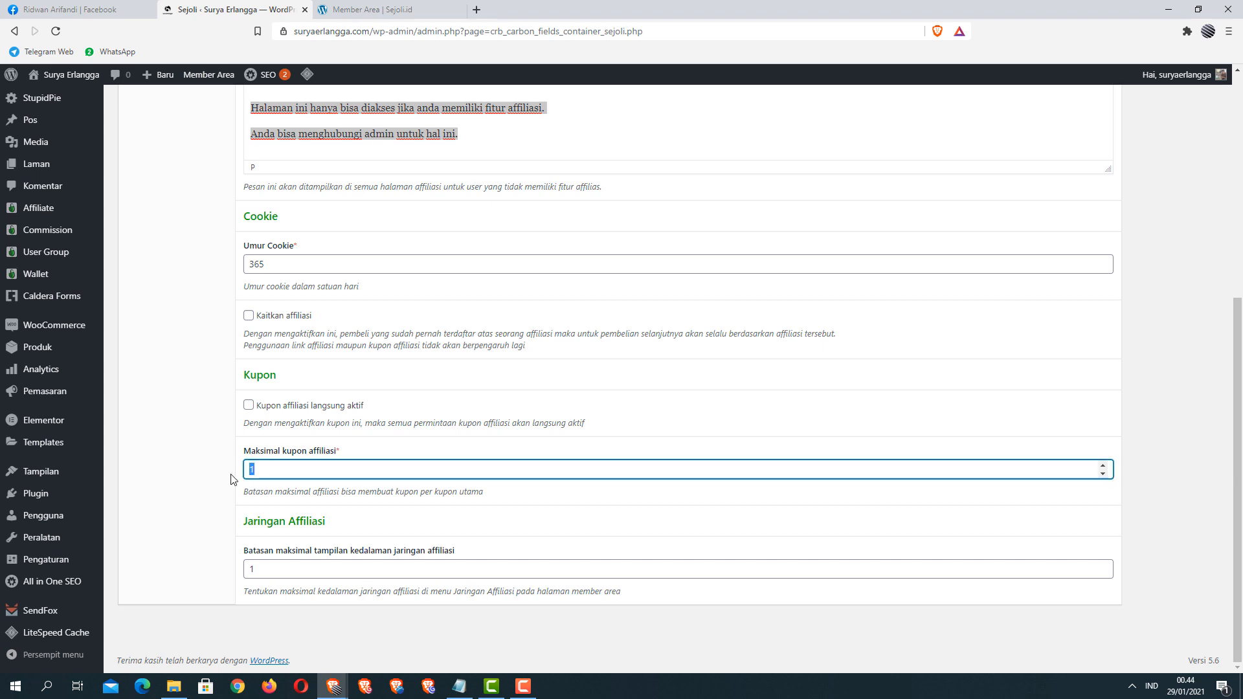
{"action": "left_click", "coordinate": [212, 479]}
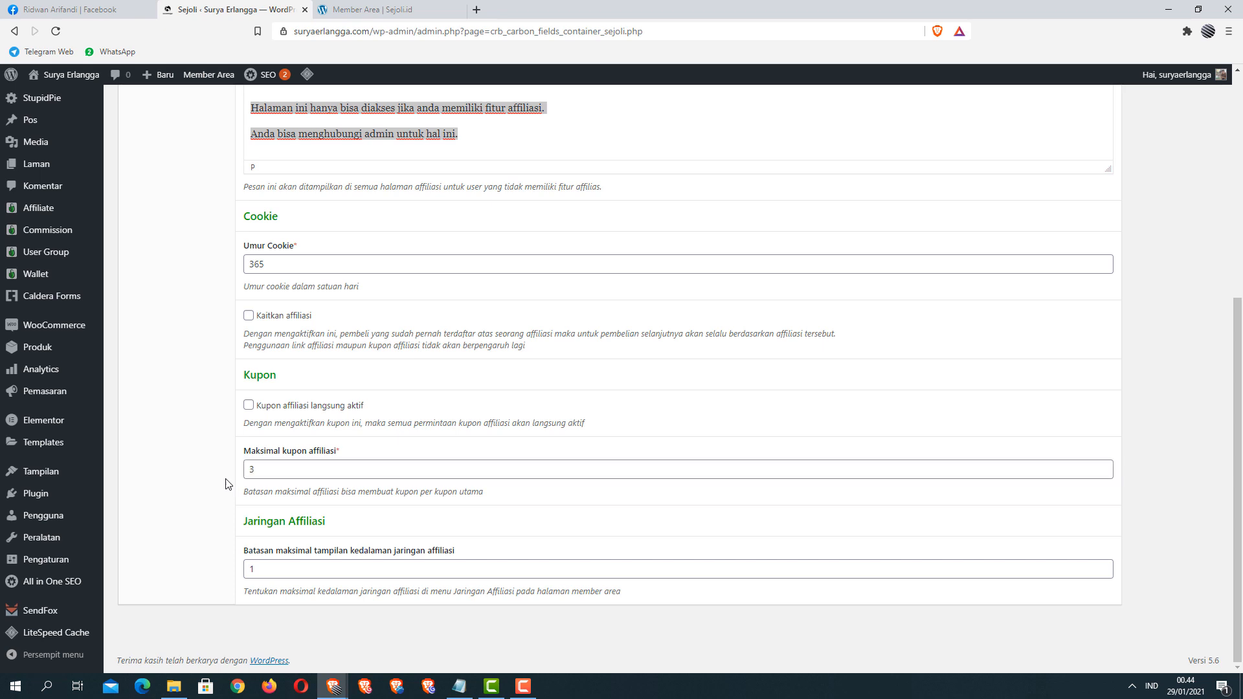
{"action": "left_click", "coordinate": [250, 470]}
{"action": "type", "text": "3"}
{"action": "left_click", "coordinate": [296, 470]}
{"action": "left_click", "coordinate": [206, 475]}
Step: Examine the maximum display depth setting in the Jaringan Affiliasi section
{"action": "double_click", "coordinate": [253, 569]}
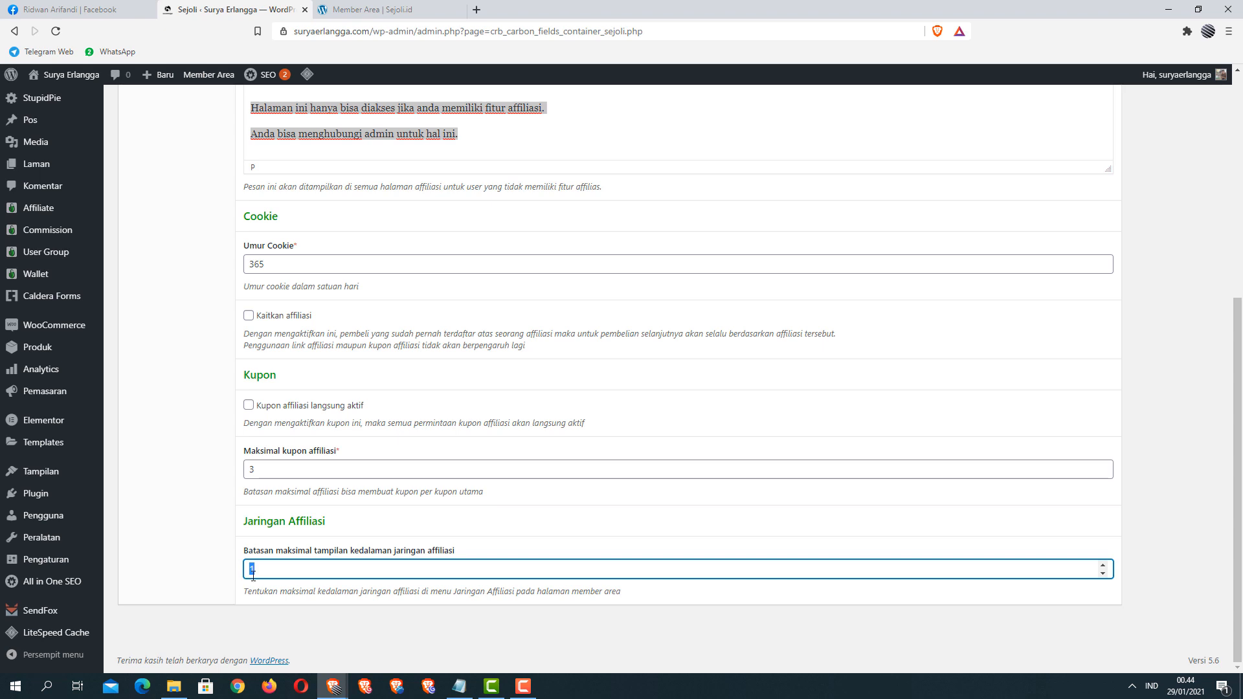
{"action": "left_click", "coordinate": [202, 547]}
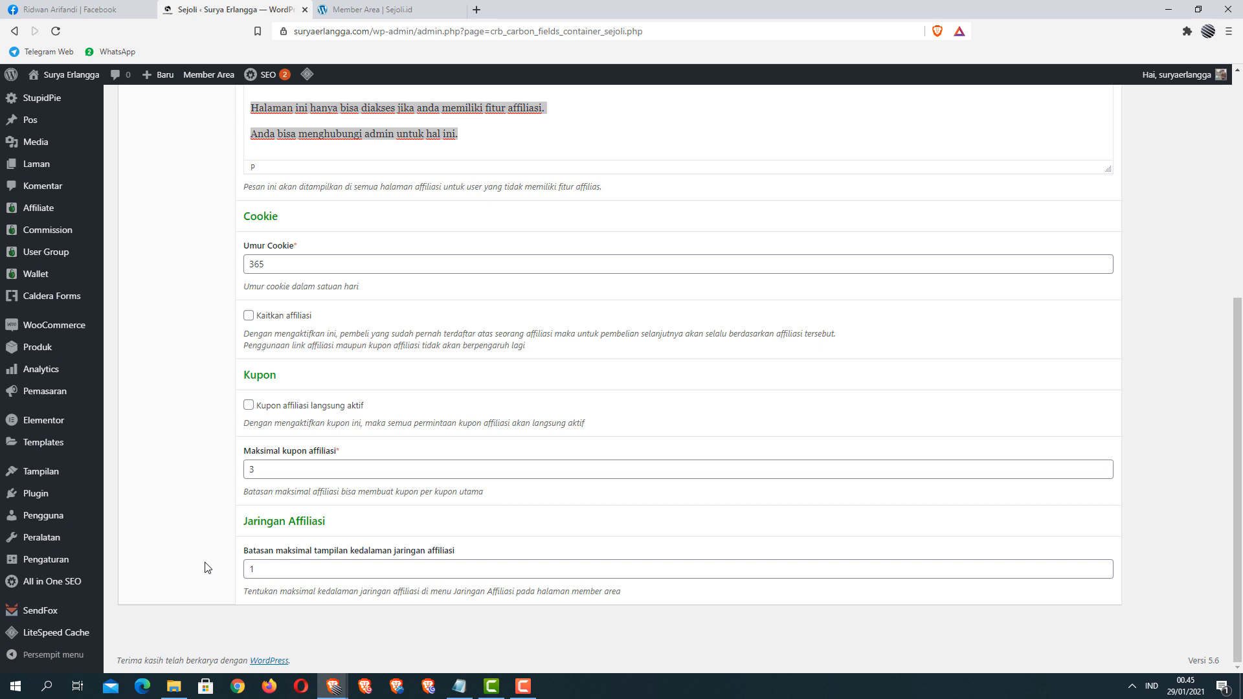
{"action": "scroll", "coordinate": [204, 568], "scroll_direction": "up", "scroll_amount": 6}
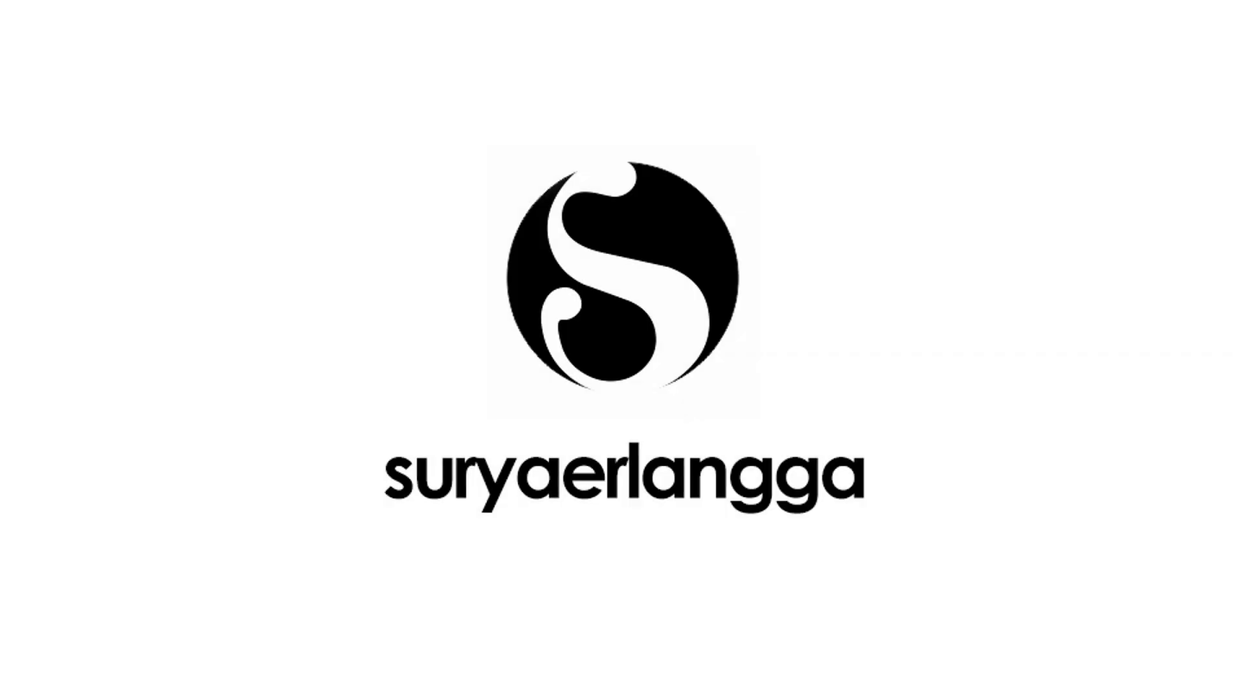